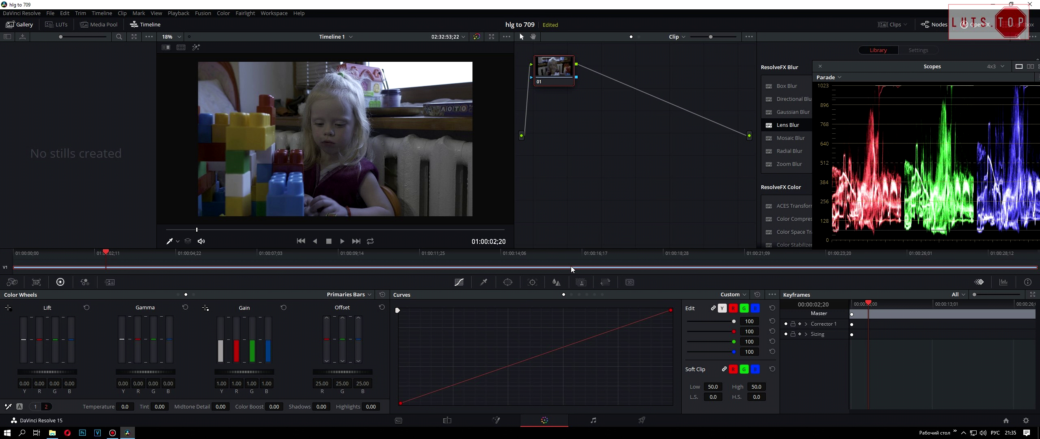
Nudge node 01, then scrub the HLG clip to the girl's face near 01:00:27:13.
{"action": "left_click_drag", "start_coordinate": [554, 67], "coordinate": [563, 83]}
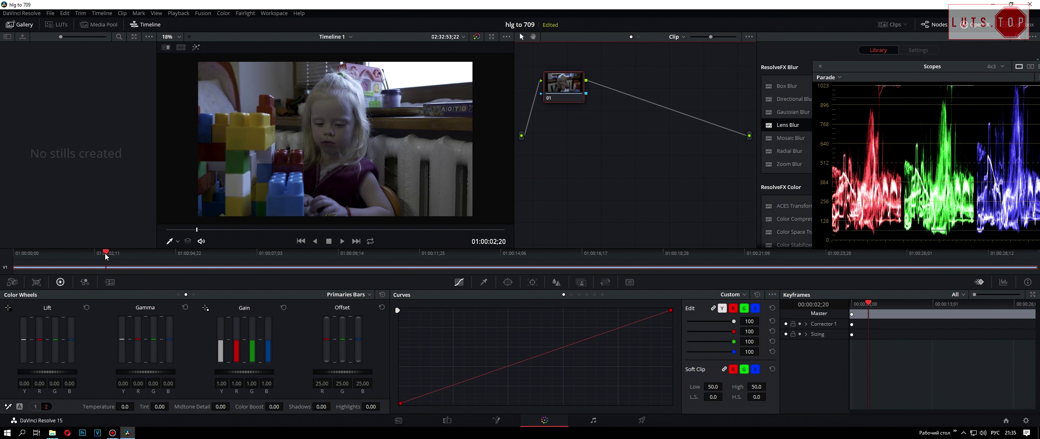
{"action": "mouse_move", "coordinate": [107, 255]}
{"action": "left_mouse_down"}
{"action": "mouse_move", "coordinate": [241, 253]}
{"action": "mouse_move", "coordinate": [191, 257]}
{"action": "mouse_move", "coordinate": [216, 254]}
{"action": "mouse_move", "coordinate": [204, 253]}
{"action": "left_mouse_up"}
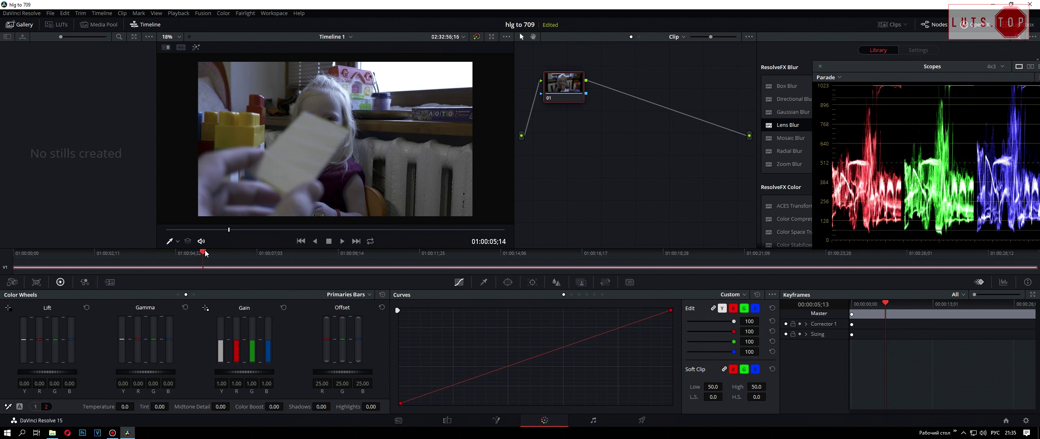
{"action": "mouse_move", "coordinate": [204, 254]}
{"action": "left_mouse_down"}
{"action": "mouse_move", "coordinate": [182, 254]}
{"action": "mouse_move", "coordinate": [979, 256]}
{"action": "left_mouse_up"}
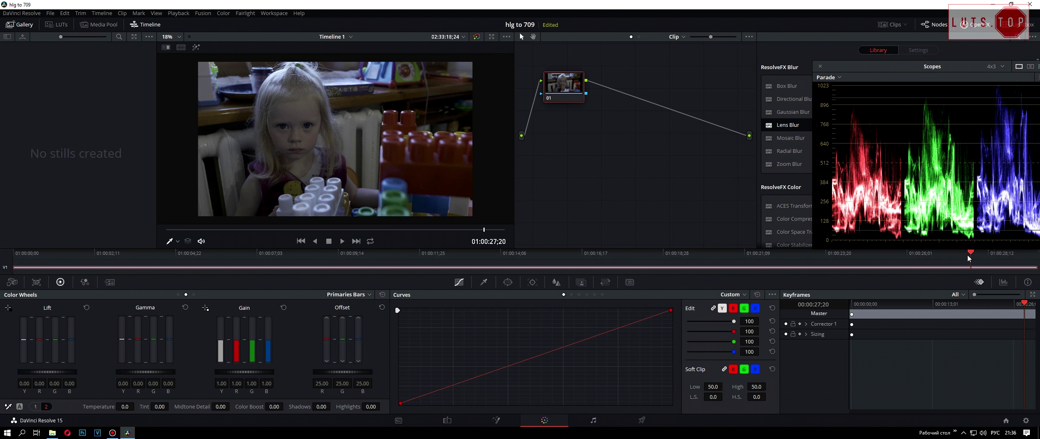
{"action": "left_click_drag", "start_coordinate": [979, 255], "coordinate": [966, 258]}
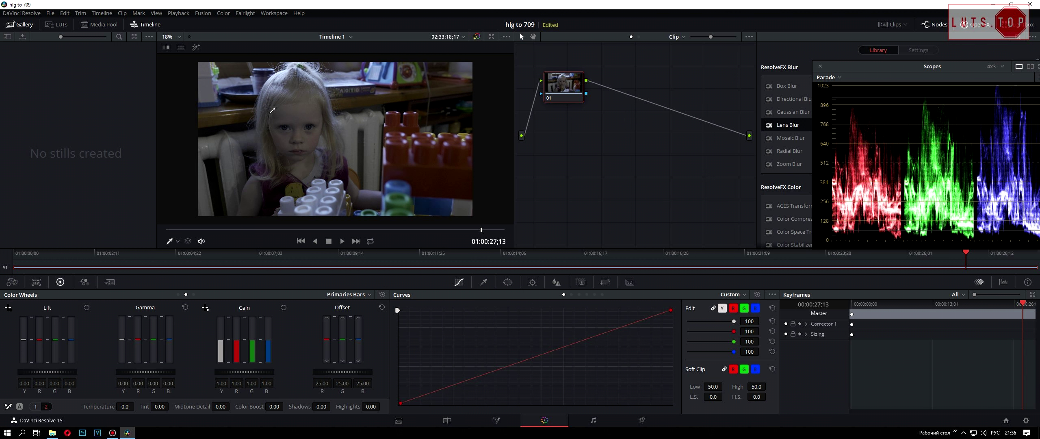
Apply the Panasonic DWD_Rec2020_g24_to_Rec709_g24 3D LUT to node 01.
{"action": "scroll", "coordinate": [273, 109], "scroll_direction": "up", "scroll_amount": 3}
{"action": "scroll", "coordinate": [294, 110], "scroll_direction": "down", "scroll_amount": 5}
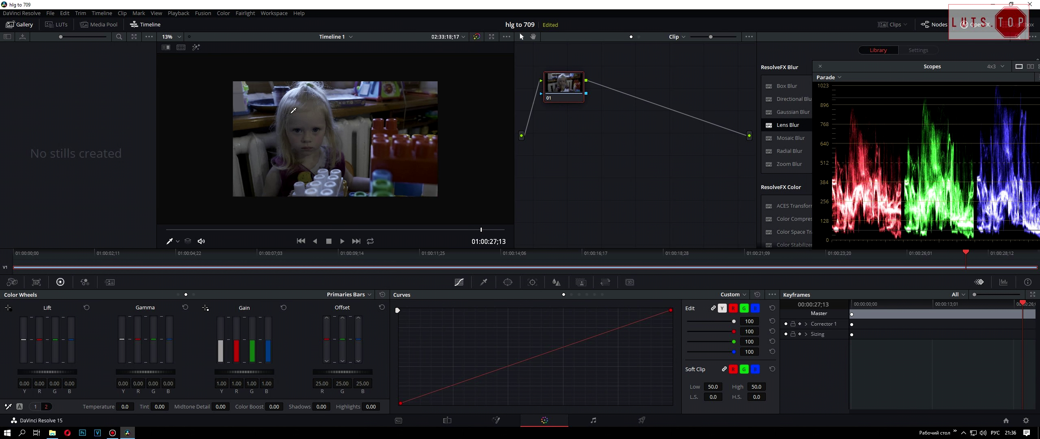
{"action": "scroll", "coordinate": [488, 139], "scroll_direction": "up", "scroll_amount": 2}
{"action": "left_click_drag", "start_coordinate": [565, 86], "coordinate": [557, 73]}
{"action": "right_click", "coordinate": [557, 72]}
{"action": "mouse_move", "coordinate": [587, 159]}
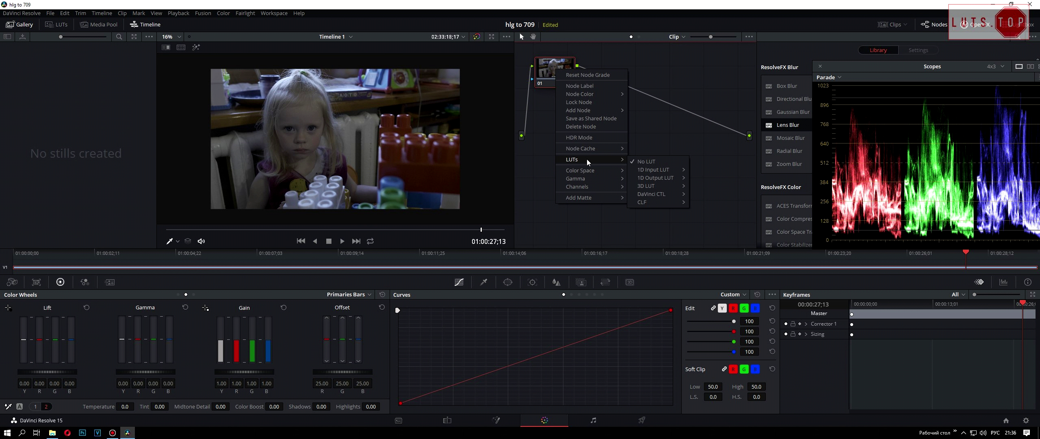
{"action": "mouse_move", "coordinate": [657, 184]}
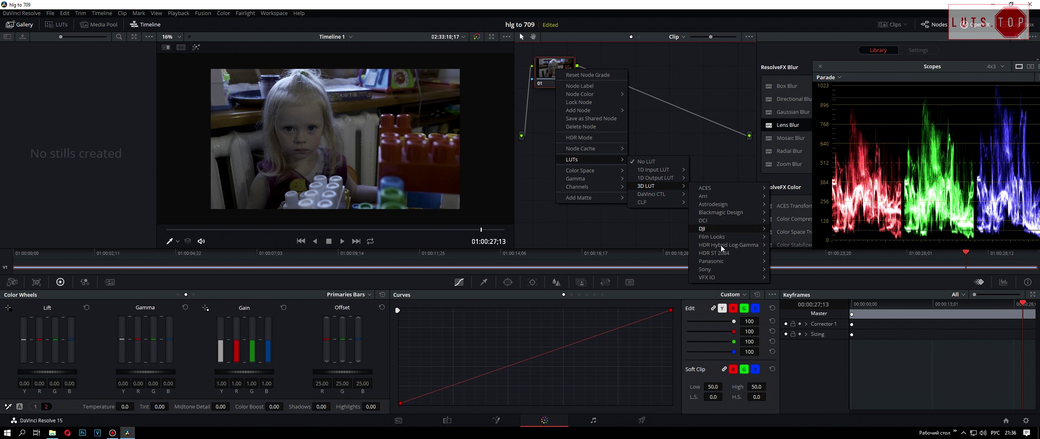
{"action": "mouse_move", "coordinate": [720, 260]}
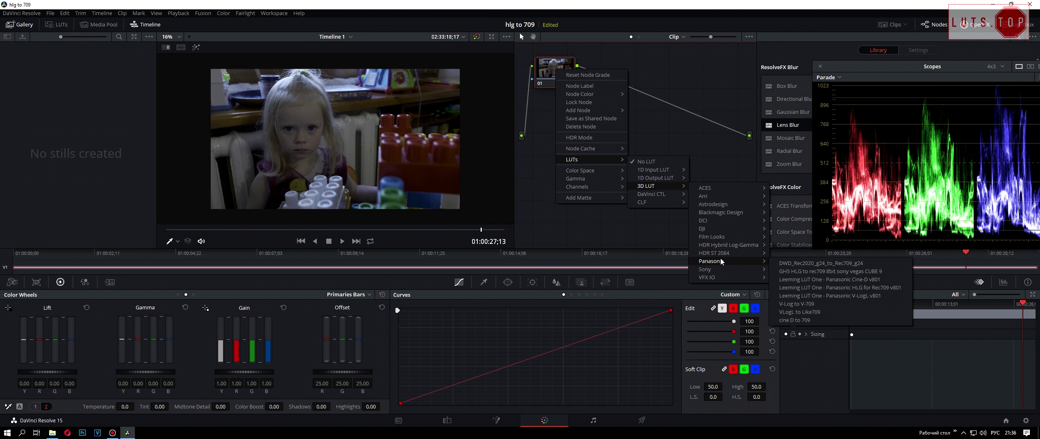
{"action": "left_click", "coordinate": [827, 265]}
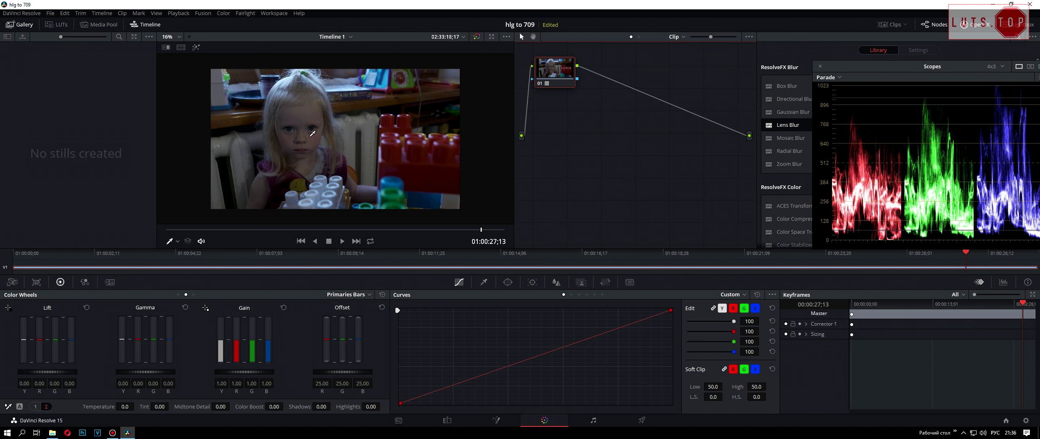
Nudge node 01 down slightly and add serial node 02 after it.
{"action": "scroll", "coordinate": [313, 134], "scroll_direction": "up", "scroll_amount": 1}
{"action": "left_click_drag", "start_coordinate": [566, 75], "coordinate": [565, 78]}
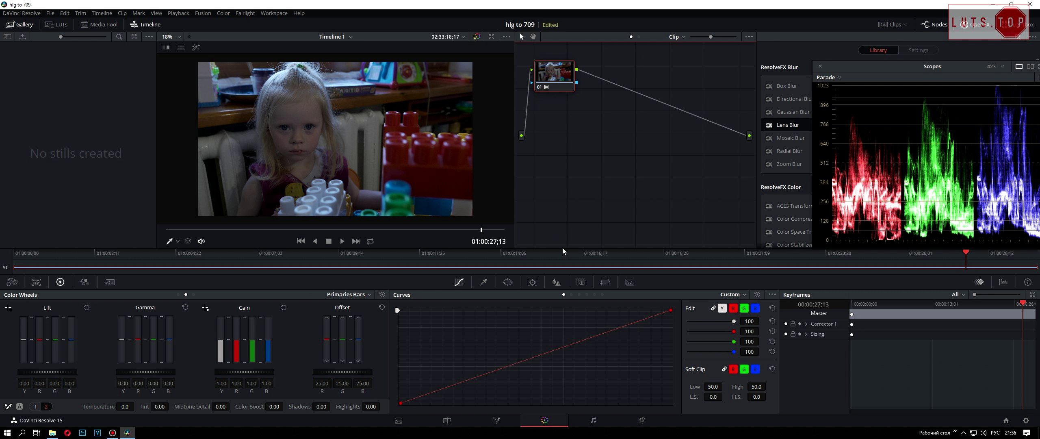
{"action": "key", "text": "alt+s"}
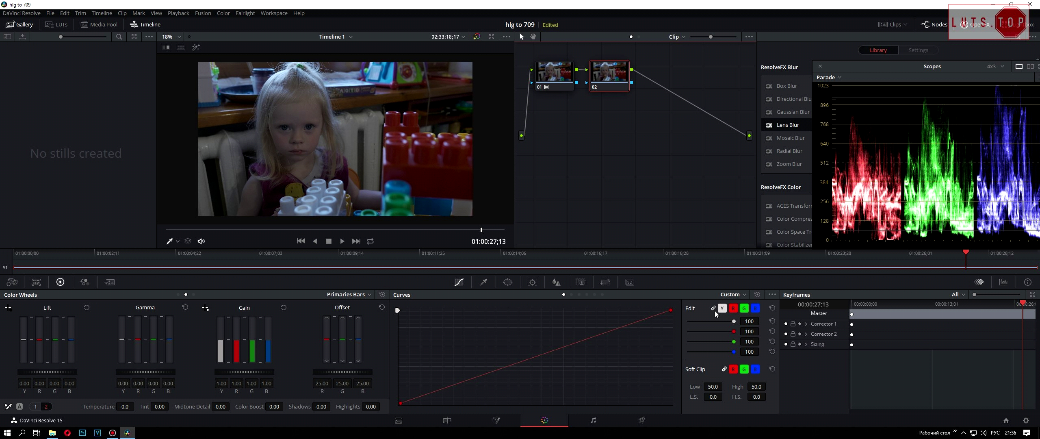
Brighten the midtones on node 02 with a raised luma curve point shifted left.
{"action": "left_click", "coordinate": [714, 308]}
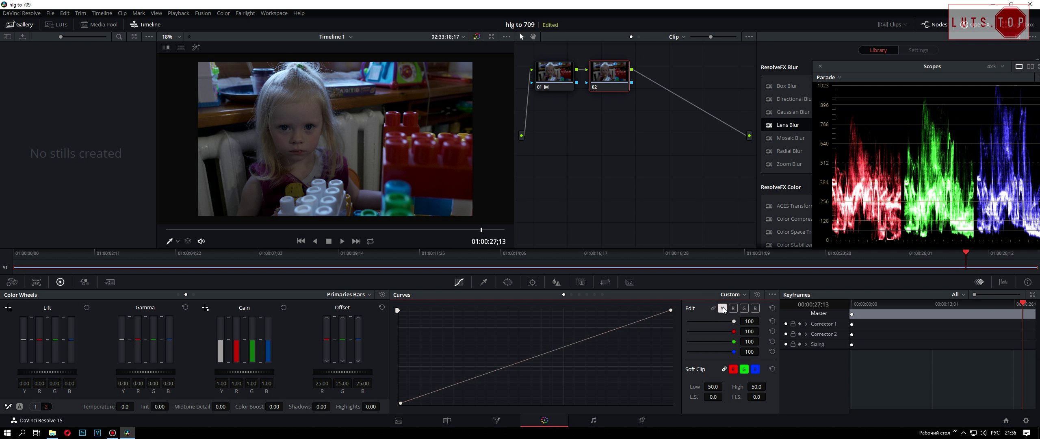
{"action": "left_click", "coordinate": [714, 309]}
{"action": "left_click_drag", "start_coordinate": [528, 359], "coordinate": [530, 345]}
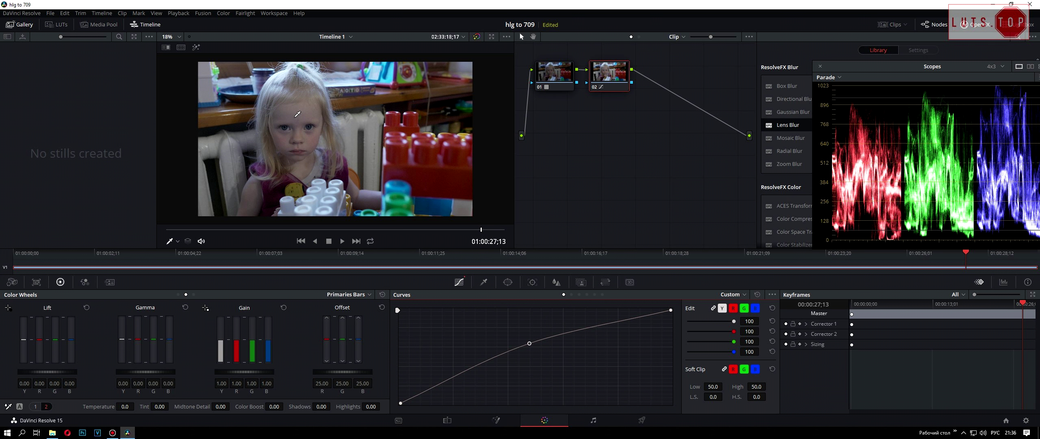
{"action": "scroll", "coordinate": [286, 101], "scroll_direction": "up", "scroll_amount": 1}
{"action": "scroll", "coordinate": [287, 101], "scroll_direction": "up", "scroll_amount": 1}
{"action": "scroll", "coordinate": [287, 101], "scroll_direction": "up", "scroll_amount": 1}
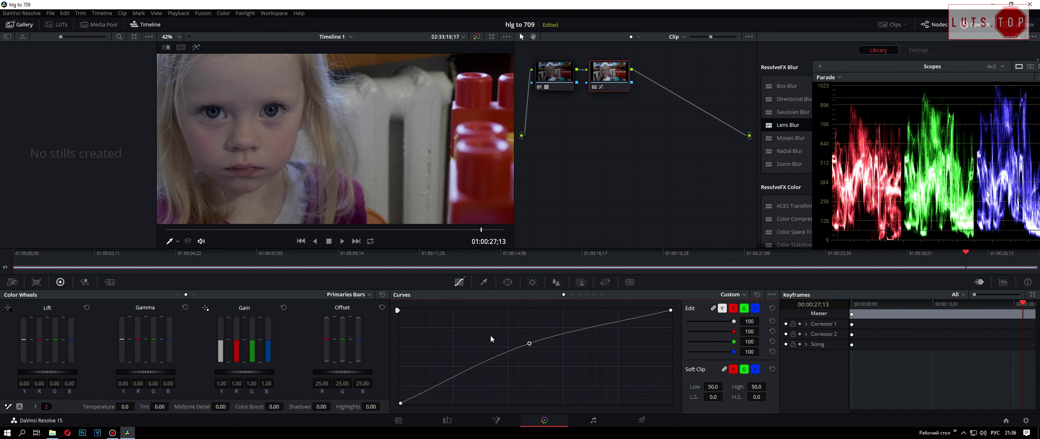
{"action": "left_click_drag", "start_coordinate": [528, 344], "coordinate": [517, 341]}
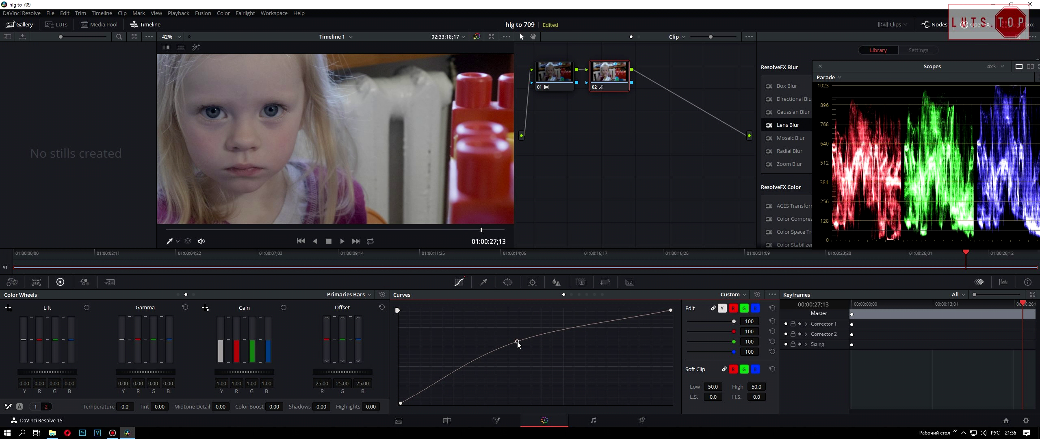
Pull node 02's Highlights value down in the Color Wheels bottom bar.
{"action": "scroll", "coordinate": [427, 132], "scroll_direction": "down", "scroll_amount": 1}
{"action": "scroll", "coordinate": [426, 132], "scroll_direction": "down", "scroll_amount": 1}
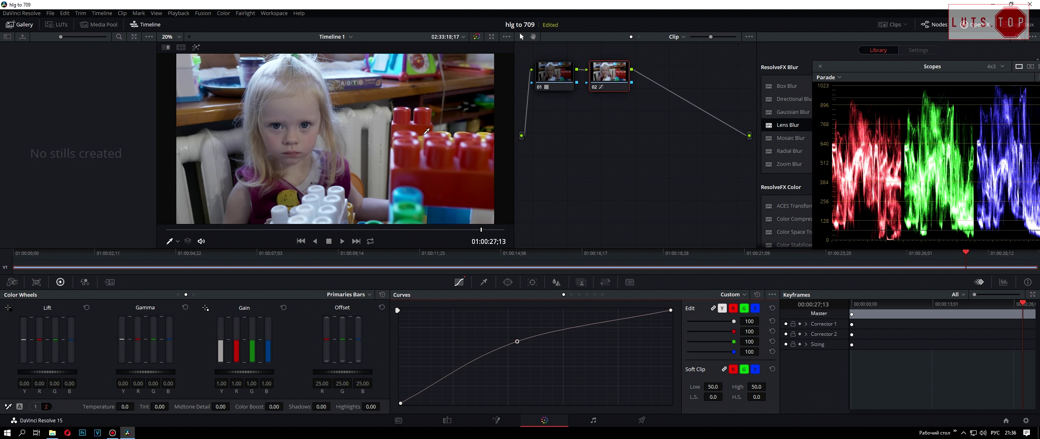
{"action": "scroll", "coordinate": [427, 132], "scroll_direction": "down", "scroll_amount": 1}
{"action": "scroll", "coordinate": [343, 102], "scroll_direction": "up", "scroll_amount": 1}
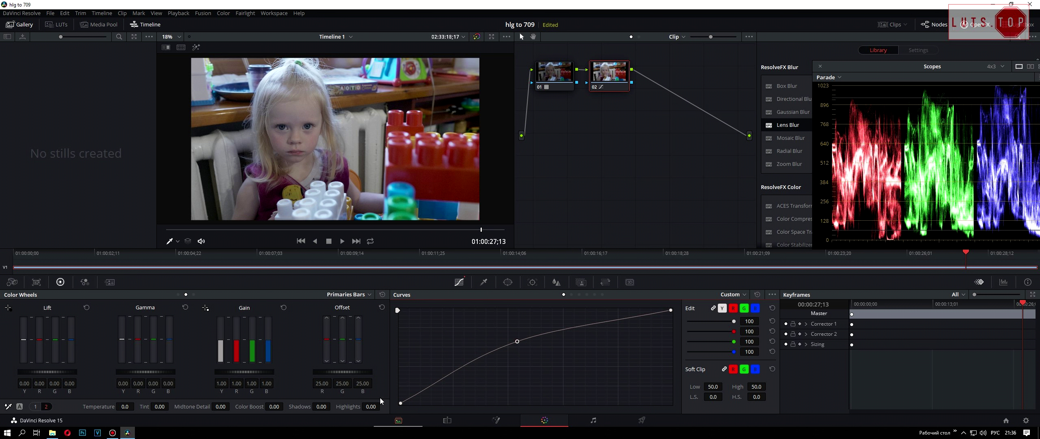
{"action": "left_click_drag", "start_coordinate": [372, 406], "coordinate": [344, 407]}
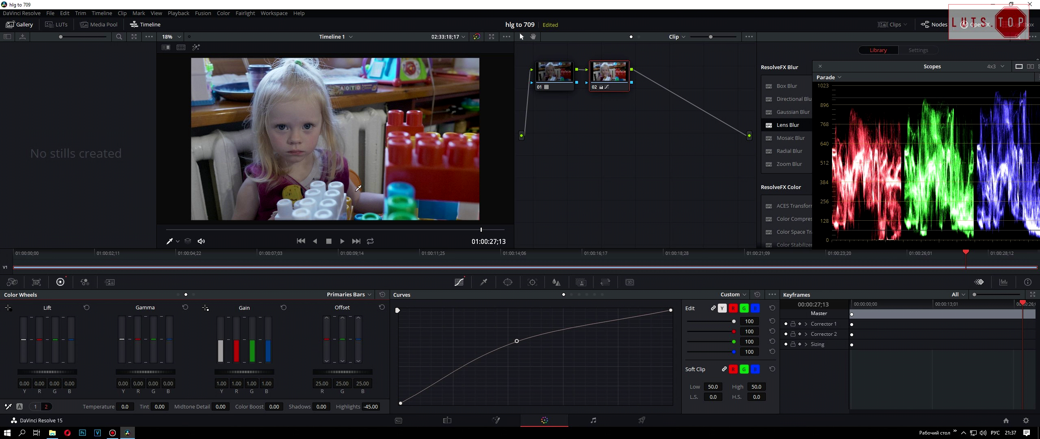
Settle node 02's Highlights at -45.00, then add serial node 03 after it.
{"action": "scroll", "coordinate": [290, 104], "scroll_direction": "up", "scroll_amount": 3}
{"action": "scroll", "coordinate": [243, 100], "scroll_direction": "up", "scroll_amount": 3}
{"action": "scroll", "coordinate": [240, 99], "scroll_direction": "up", "scroll_amount": 2}
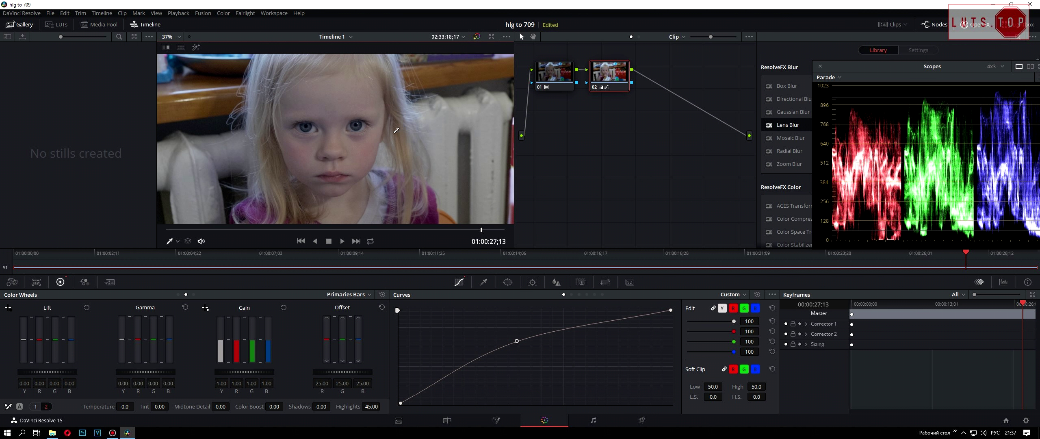
{"action": "scroll", "coordinate": [337, 112], "scroll_direction": "up", "scroll_amount": 2}
{"action": "scroll", "coordinate": [336, 113], "scroll_direction": "down", "scroll_amount": 4}
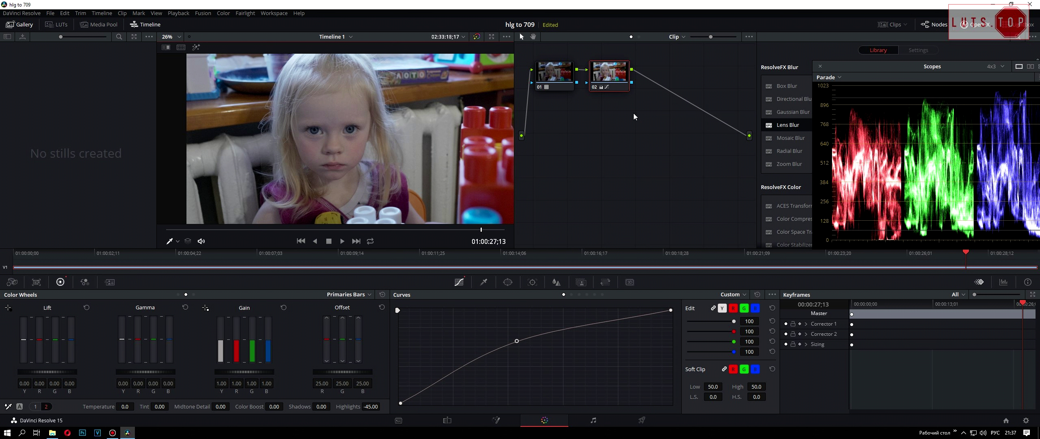
{"action": "key", "text": "alt+s"}
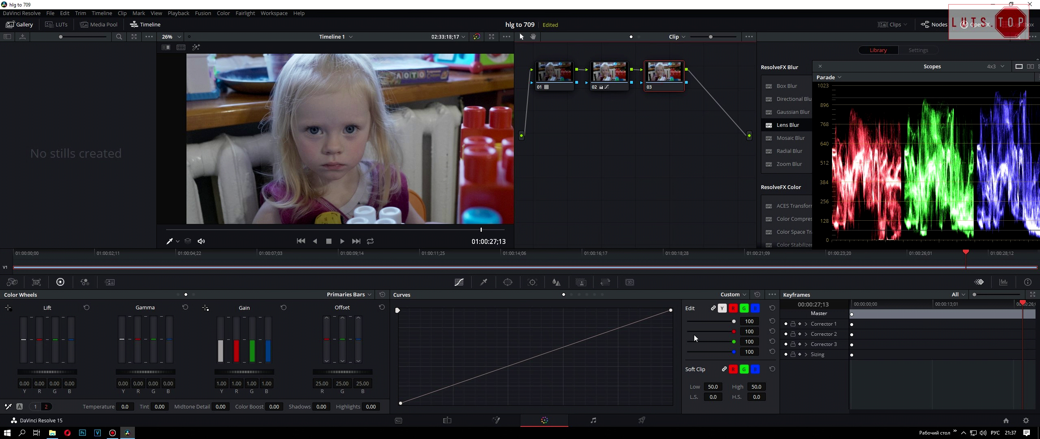
Unlink node 03's Y/R/G/B curve channels, leaving its curve straight.
{"action": "left_click", "coordinate": [722, 309]}
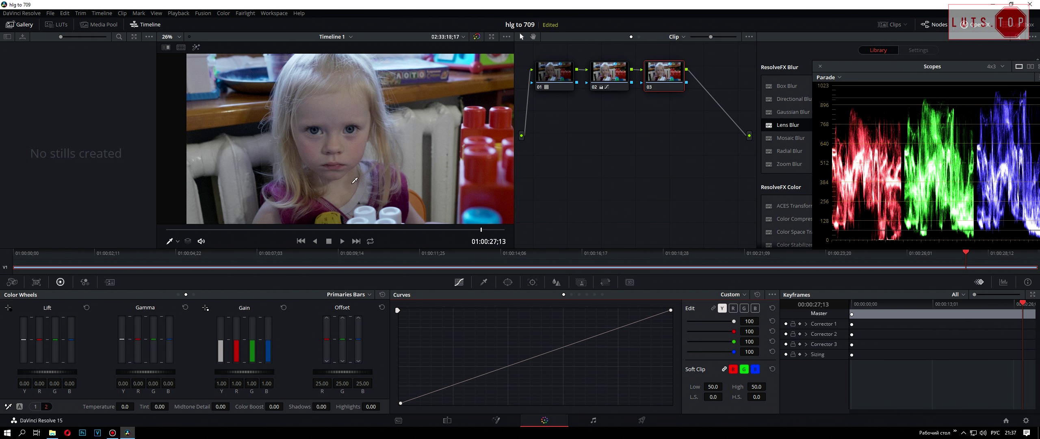
{"action": "scroll", "coordinate": [334, 137], "scroll_direction": "up", "scroll_amount": 2}
{"action": "scroll", "coordinate": [334, 137], "scroll_direction": "up", "scroll_amount": 2}
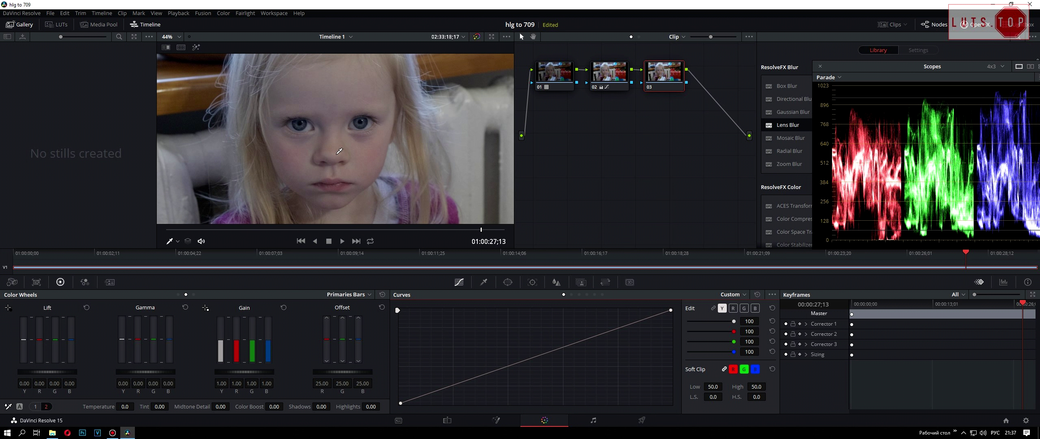
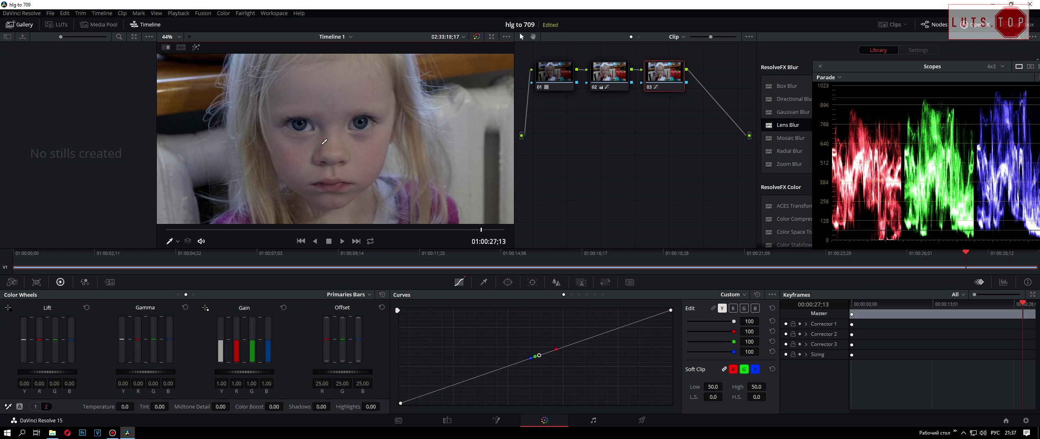
Add a lower point on node 03's custom curve and pull it slightly down.
{"action": "left_click", "coordinate": [448, 201]}
{"action": "left_click_drag", "start_coordinate": [500, 369], "coordinate": [542, 357]}
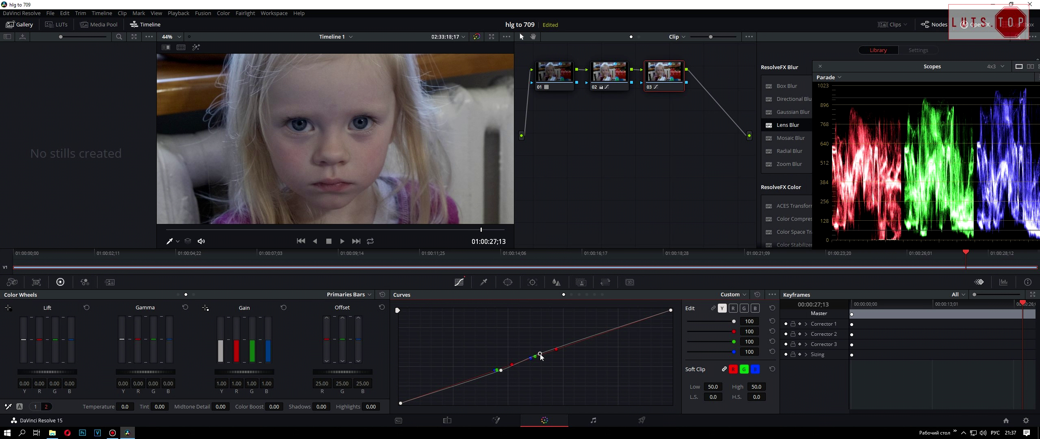
{"action": "scroll", "coordinate": [414, 112], "scroll_direction": "down", "scroll_amount": 2}
{"action": "scroll", "coordinate": [379, 130], "scroll_direction": "up", "scroll_amount": 1}
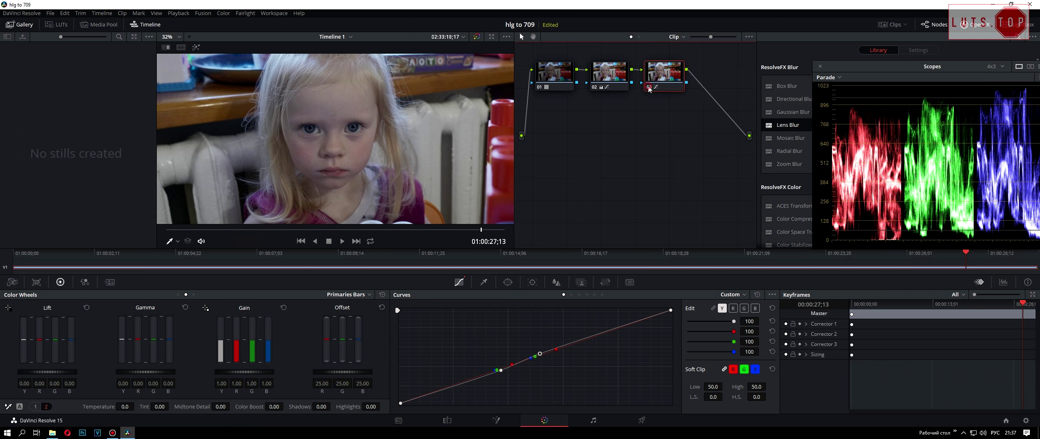
Toggle node 03 off and on to compare the curve adjustment.
{"action": "left_click", "coordinate": [649, 89]}
{"action": "left_click", "coordinate": [649, 89]}
{"action": "left_click", "coordinate": [649, 89]}
{"action": "left_click", "coordinate": [649, 89]}
{"action": "scroll", "coordinate": [349, 140], "scroll_direction": "up", "scroll_amount": 1}
{"action": "scroll", "coordinate": [350, 140], "scroll_direction": "up", "scroll_amount": 1}
{"action": "scroll", "coordinate": [345, 154], "scroll_direction": "up", "scroll_amount": 1}
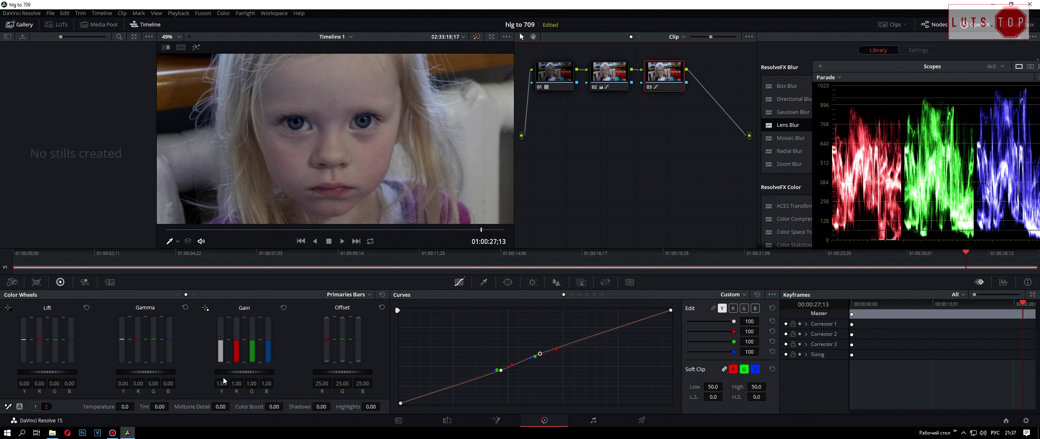
Set node 03's Midtone Detail to -16.00 to soften the image.
{"action": "left_click_drag", "start_coordinate": [221, 407], "coordinate": [203, 407]}
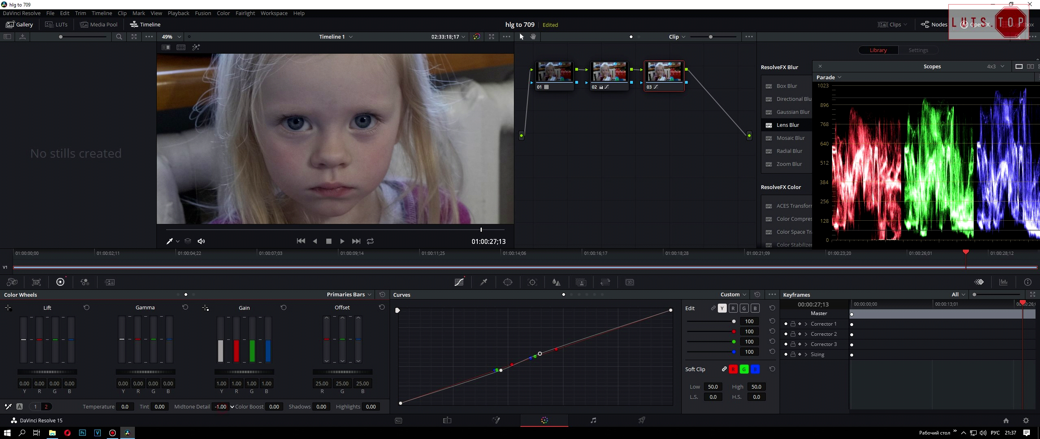
{"action": "left_click_drag", "start_coordinate": [221, 407], "coordinate": [228, 406]}
{"action": "scroll", "coordinate": [323, 170], "scroll_direction": "down", "scroll_amount": 2}
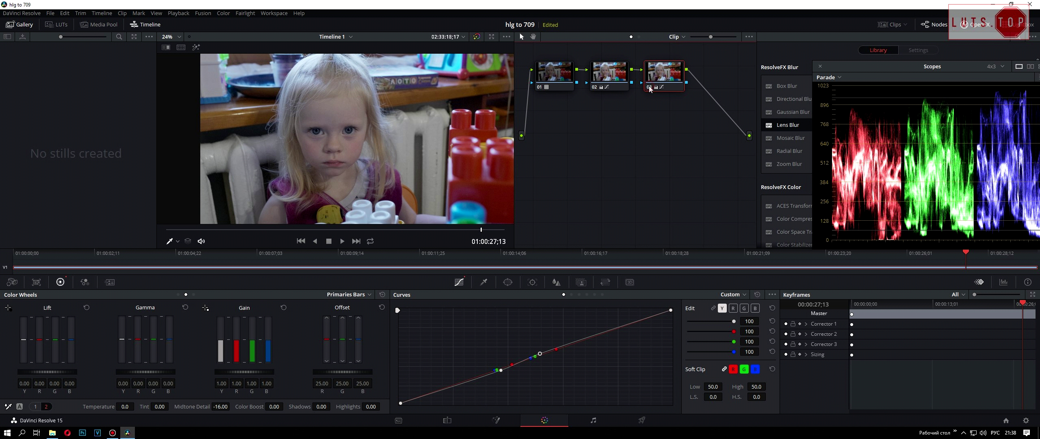
Toggle node 03 to compare the softening, then add serial node 04 with Alt+S.
{"action": "left_click", "coordinate": [649, 89]}
{"action": "left_click", "coordinate": [649, 89]}
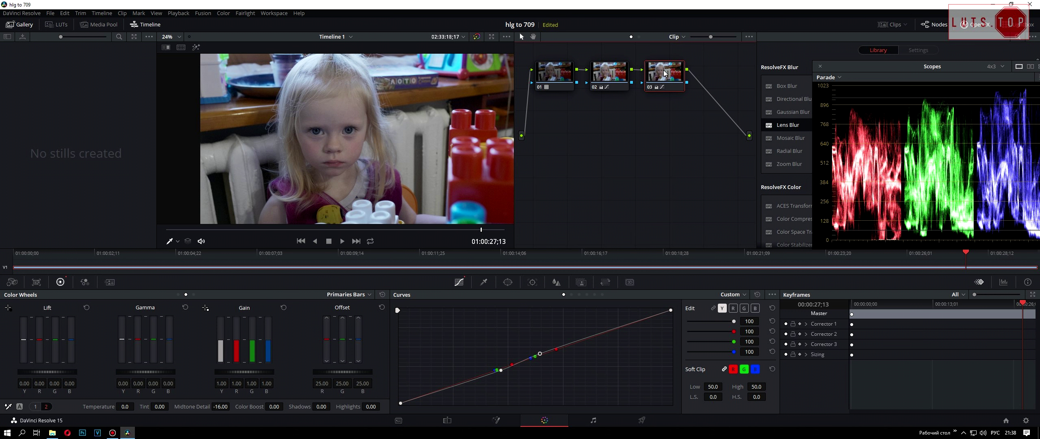
{"action": "left_click", "coordinate": [649, 88]}
{"action": "scroll", "coordinate": [315, 131], "scroll_direction": "up", "scroll_amount": 1}
{"action": "scroll", "coordinate": [305, 97], "scroll_direction": "up", "scroll_amount": 2}
{"action": "scroll", "coordinate": [308, 115], "scroll_direction": "up", "scroll_amount": 2}
{"action": "scroll", "coordinate": [308, 115], "scroll_direction": "up", "scroll_amount": 1}
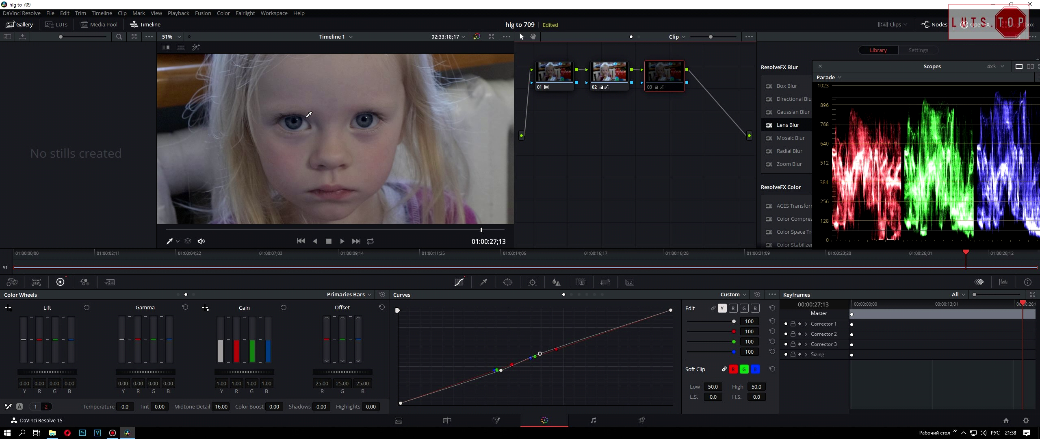
{"action": "scroll", "coordinate": [310, 116], "scroll_direction": "down", "scroll_amount": 2}
{"action": "scroll", "coordinate": [313, 119], "scroll_direction": "down", "scroll_amount": 1}
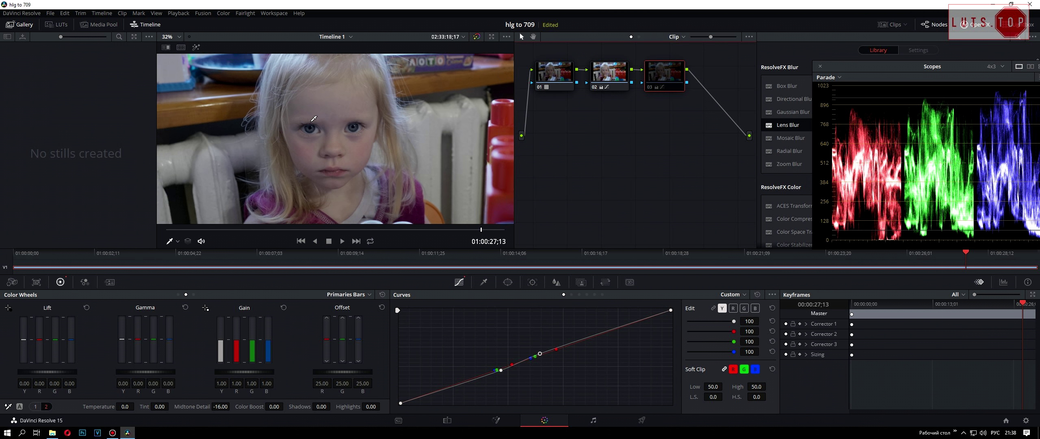
{"action": "scroll", "coordinate": [315, 134], "scroll_direction": "down", "scroll_amount": 1}
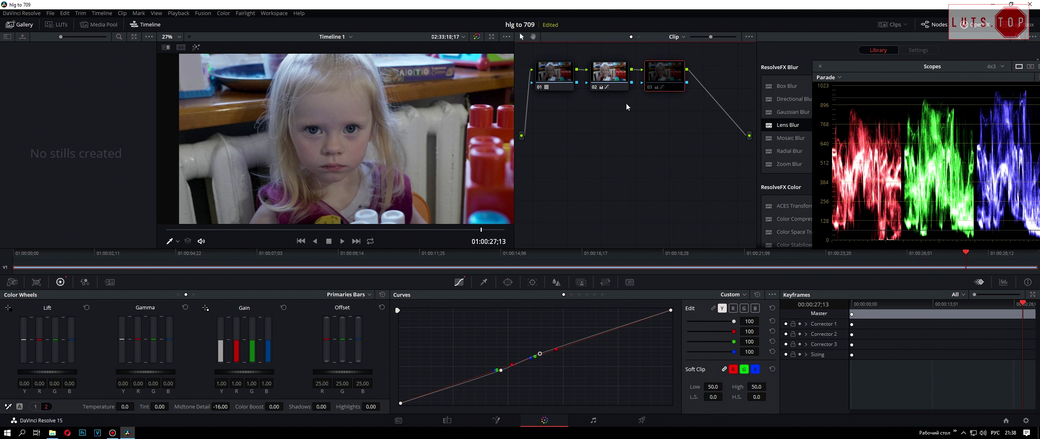
{"action": "key", "text": "alt+s"}
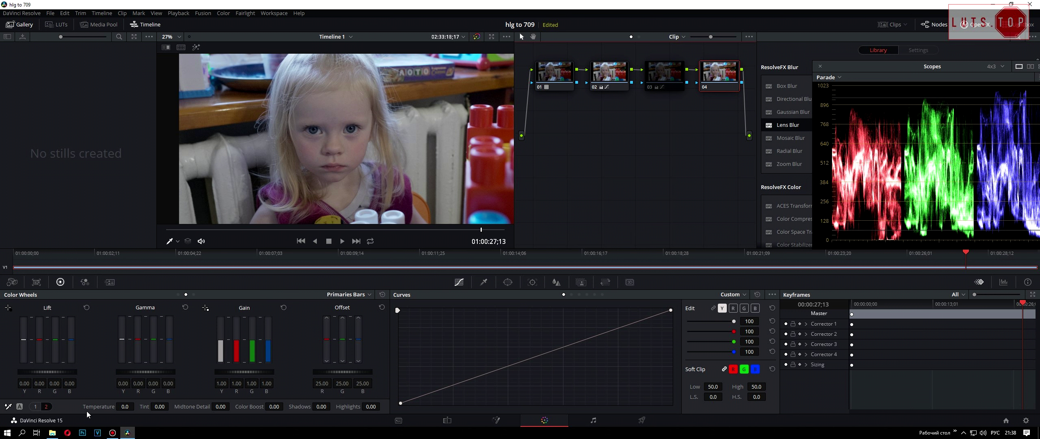
Raise node 04's Contrast to about 1.132 on Primaries page 1.
{"action": "scroll", "coordinate": [328, 124], "scroll_direction": "up", "scroll_amount": 1}
{"action": "scroll", "coordinate": [330, 123], "scroll_direction": "up", "scroll_amount": 1}
{"action": "scroll", "coordinate": [332, 121], "scroll_direction": "up", "scroll_amount": 1}
{"action": "scroll", "coordinate": [335, 119], "scroll_direction": "up", "scroll_amount": 1}
{"action": "scroll", "coordinate": [334, 120], "scroll_direction": "up", "scroll_amount": 3}
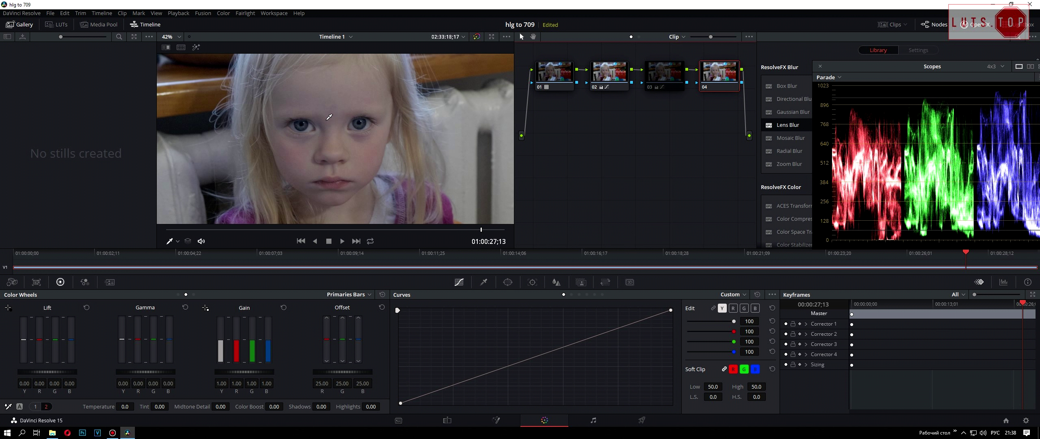
{"action": "scroll", "coordinate": [329, 117], "scroll_direction": "up", "scroll_amount": 2}
{"action": "scroll", "coordinate": [330, 117], "scroll_direction": "down", "scroll_amount": 1}
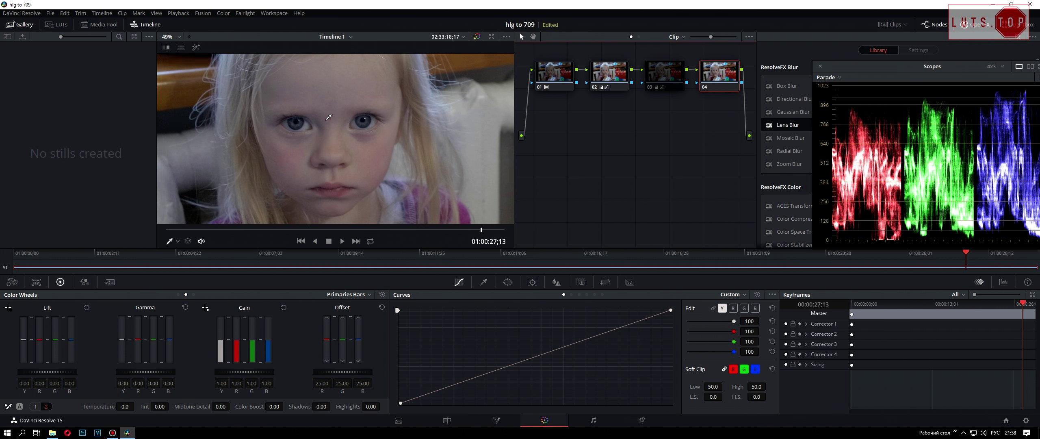
{"action": "left_click", "coordinate": [34, 406]}
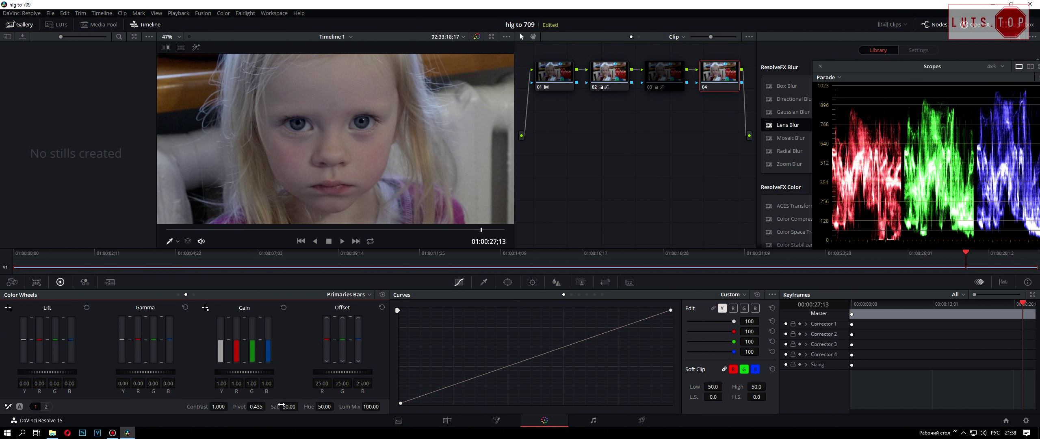
{"action": "left_click_drag", "start_coordinate": [220, 408], "coordinate": [230, 407]}
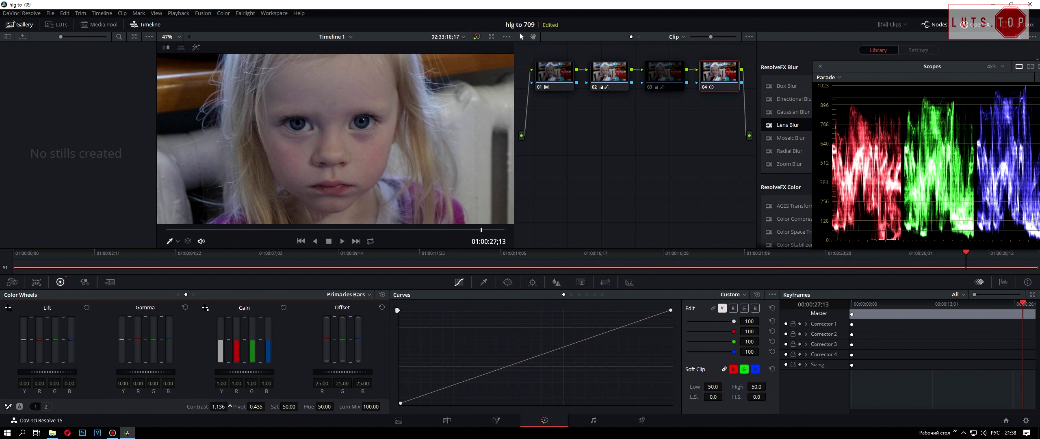
{"action": "left_click_drag", "start_coordinate": [230, 407], "coordinate": [230, 406]}
{"action": "scroll", "coordinate": [400, 172], "scroll_direction": "down", "scroll_amount": 3}
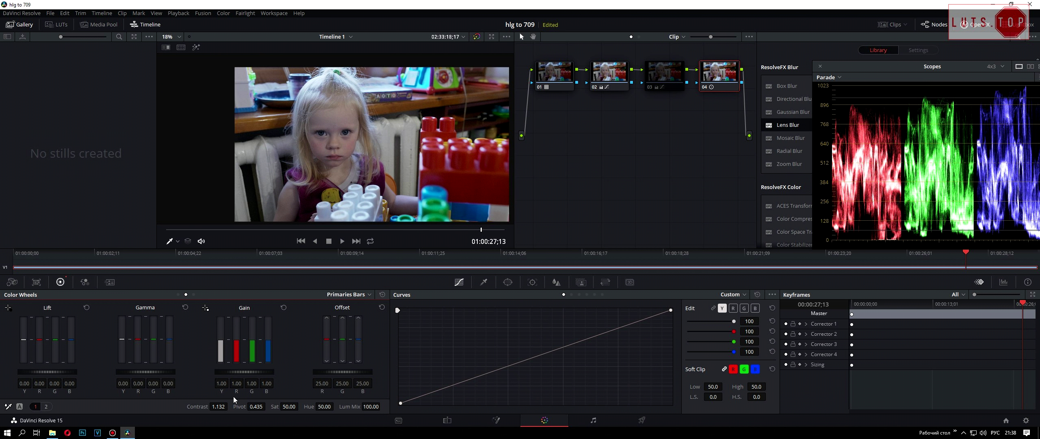
{"action": "scroll", "coordinate": [244, 381], "scroll_direction": "up", "scroll_amount": 1}
Lower node 04's Midtone Detail to -16 to soften the image.
{"action": "left_click", "coordinate": [45, 406]}
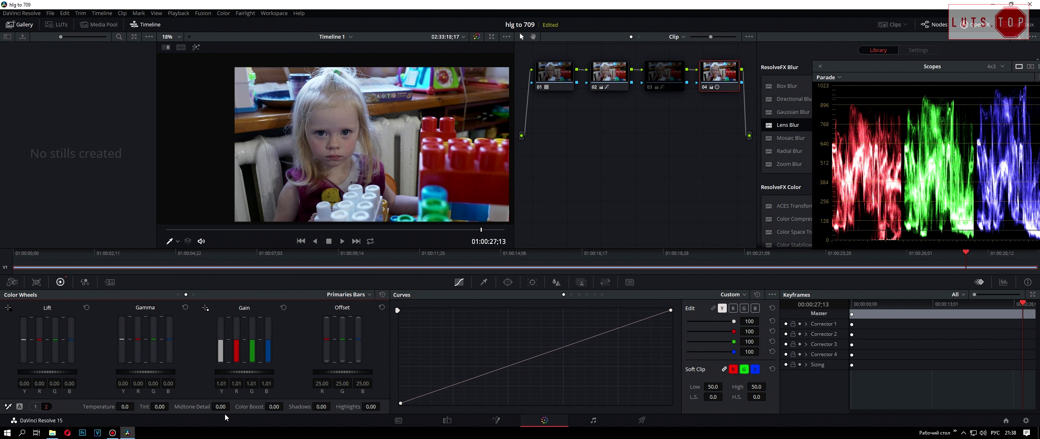
{"action": "left_click_drag", "start_coordinate": [223, 407], "coordinate": [207, 406]}
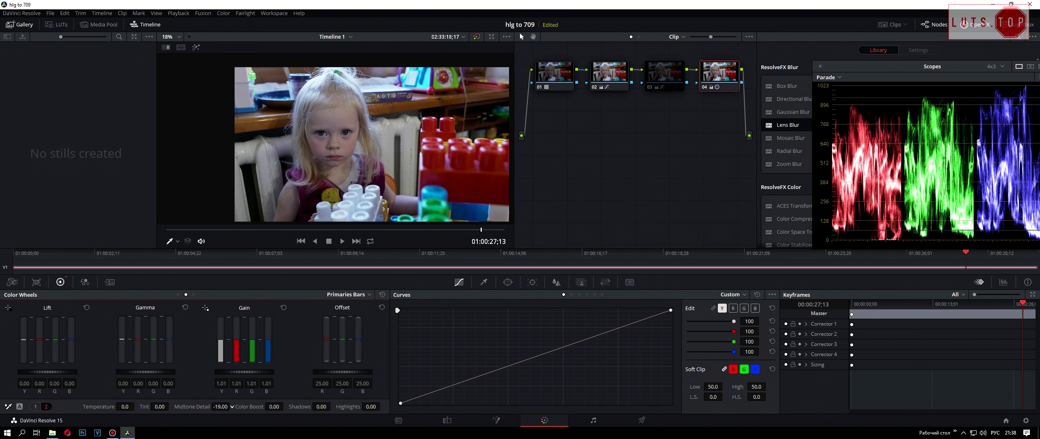
{"action": "scroll", "coordinate": [329, 97], "scroll_direction": "up", "scroll_amount": 1}
{"action": "scroll", "coordinate": [349, 102], "scroll_direction": "up", "scroll_amount": 1}
{"action": "scroll", "coordinate": [373, 107], "scroll_direction": "up", "scroll_amount": 1}
{"action": "scroll", "coordinate": [387, 109], "scroll_direction": "down", "scroll_amount": 1}
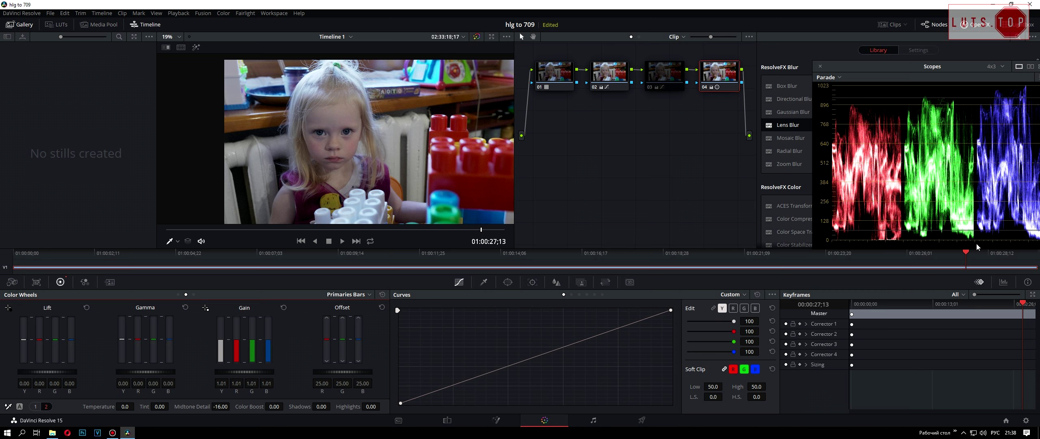
Scrub to another frame to check the result and nudge node 04 in the node graph.
{"action": "mouse_move", "coordinate": [966, 254]}
{"action": "left_mouse_down"}
{"action": "mouse_move", "coordinate": [98, 253]}
{"action": "mouse_move", "coordinate": [914, 244]}
{"action": "mouse_move", "coordinate": [870, 248]}
{"action": "mouse_move", "coordinate": [894, 244]}
{"action": "left_mouse_up"}
{"action": "scroll", "coordinate": [404, 132], "scroll_direction": "up", "scroll_amount": 3}
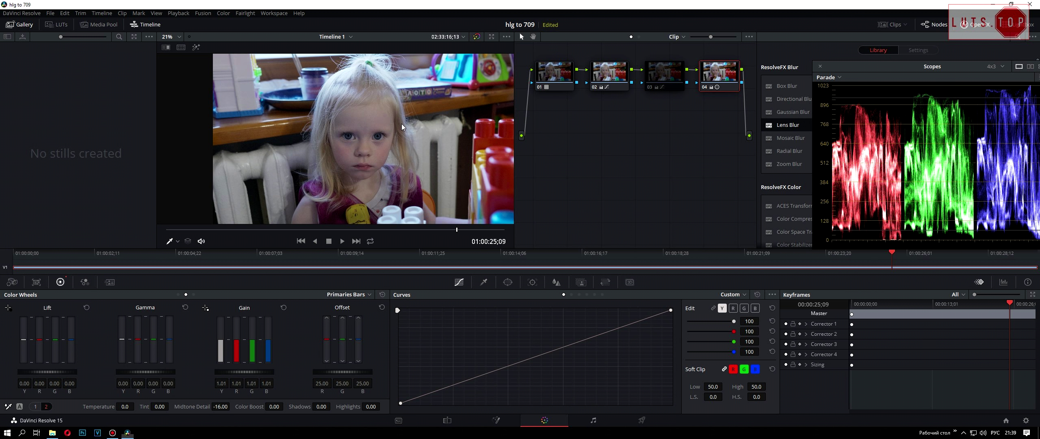
{"action": "scroll", "coordinate": [404, 132], "scroll_direction": "down", "scroll_amount": 4}
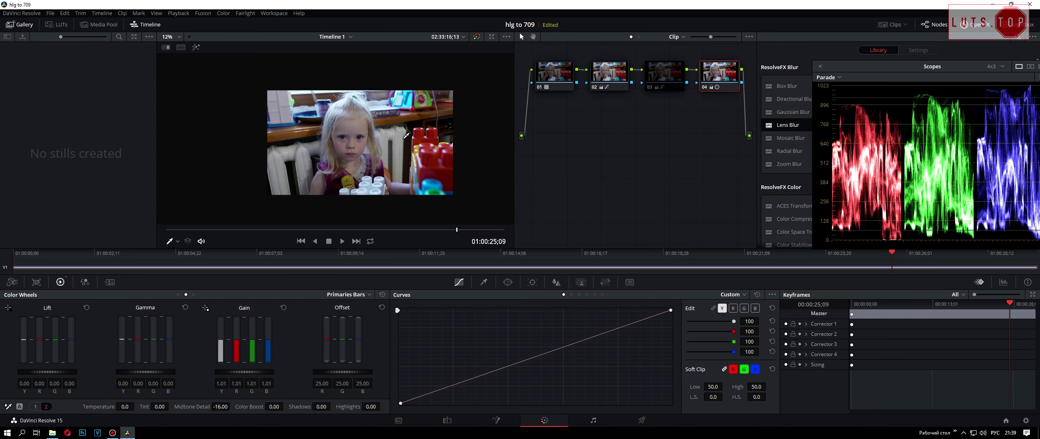
{"action": "scroll", "coordinate": [406, 135], "scroll_direction": "up", "scroll_amount": 1}
{"action": "scroll", "coordinate": [408, 133], "scroll_direction": "up", "scroll_amount": 2}
{"action": "scroll", "coordinate": [409, 132], "scroll_direction": "up", "scroll_amount": 1}
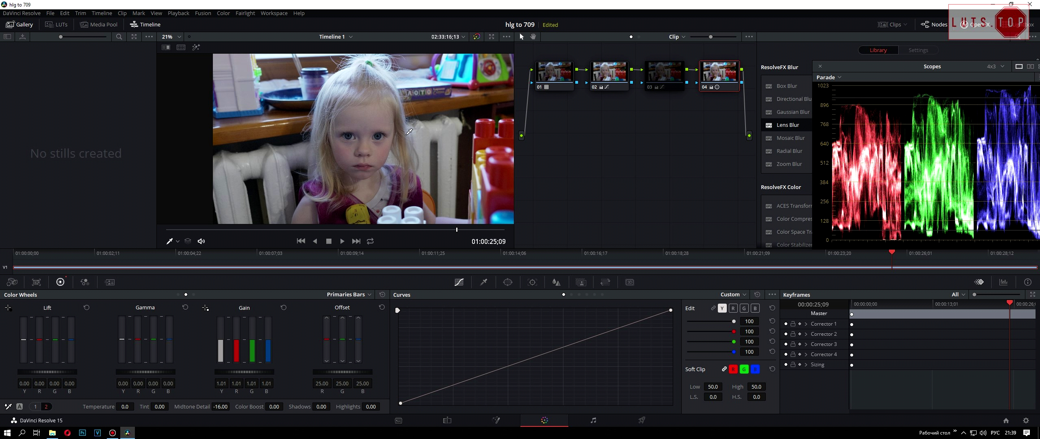
{"action": "left_click_drag", "start_coordinate": [721, 81], "coordinate": [716, 87]}
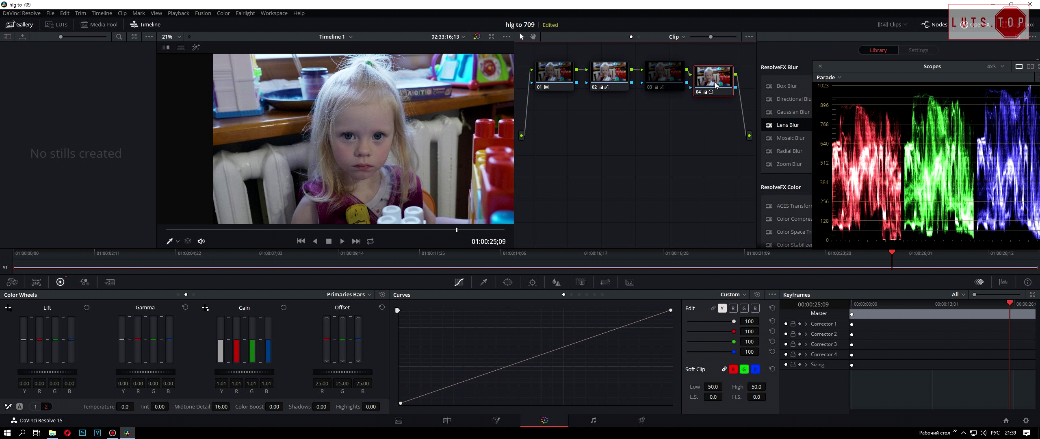
Add serial node 05 below the chain and open its Lum vs Sat curve.
{"action": "key", "text": "alt+s"}
{"action": "left_click_drag", "start_coordinate": [587, 119], "coordinate": [619, 163]}
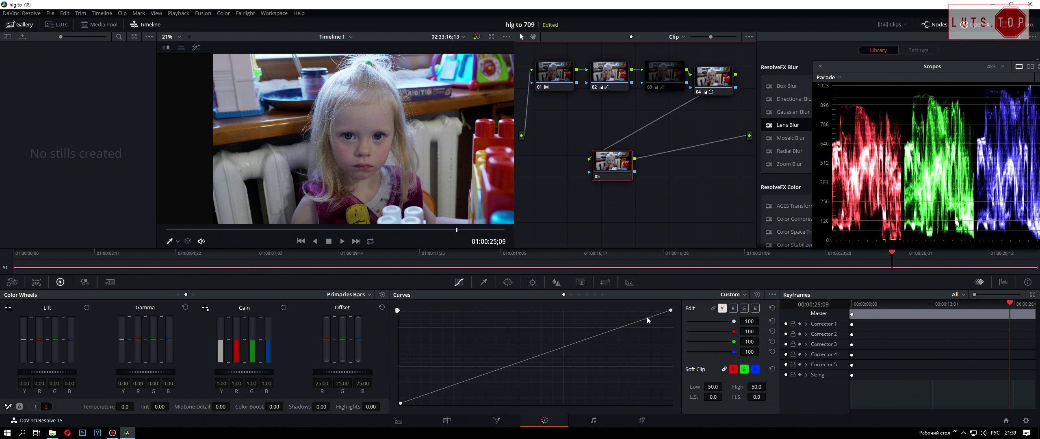
{"action": "left_click", "coordinate": [595, 295]}
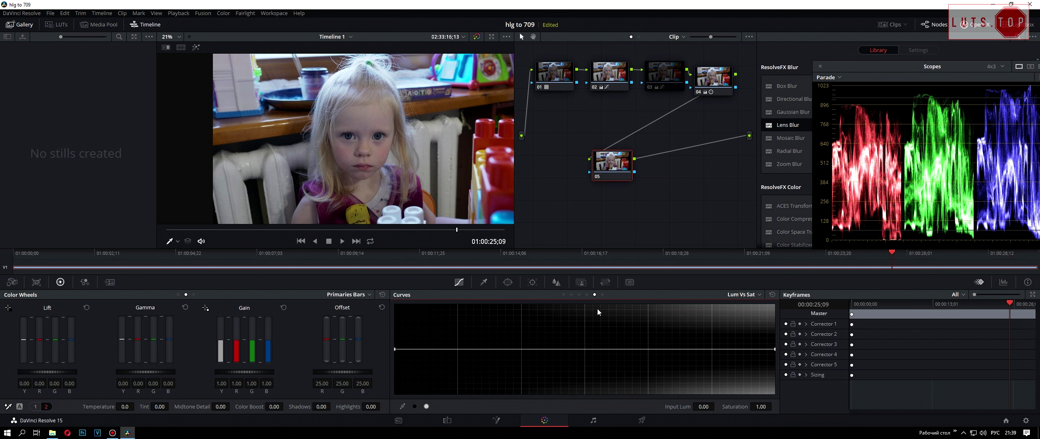
{"action": "left_click", "coordinate": [426, 406]}
Drop both Lum vs Sat end points to zero and add roll-off points at 0.12 and 0.88.
{"action": "left_click_drag", "start_coordinate": [395, 349], "coordinate": [397, 394]}
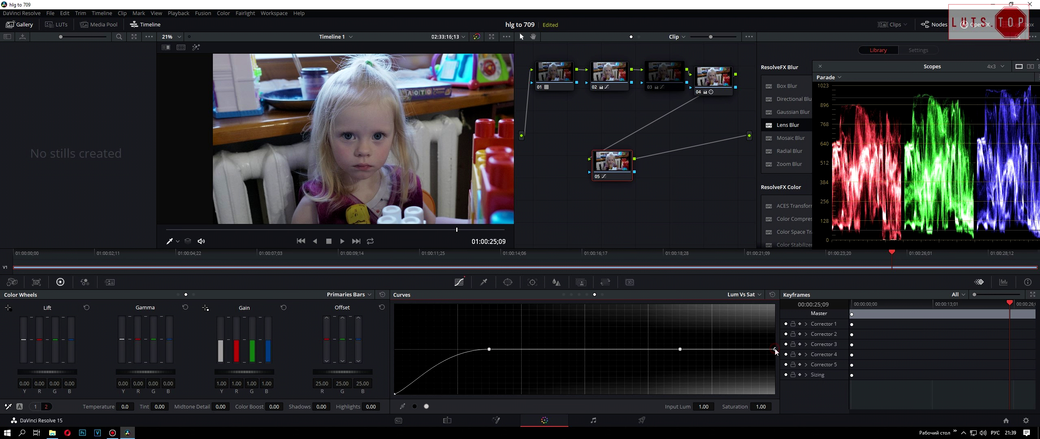
{"action": "left_click_drag", "start_coordinate": [776, 349], "coordinate": [774, 393]}
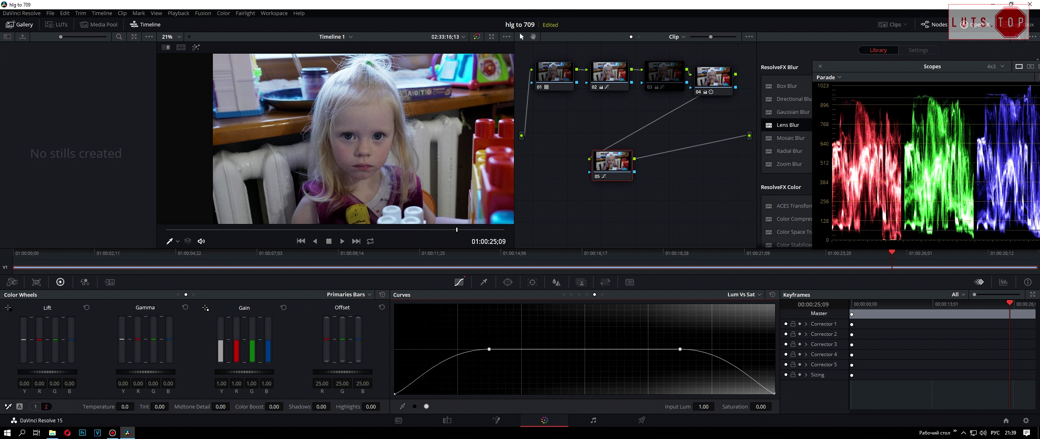
{"action": "left_click", "coordinate": [730, 371]}
{"action": "left_click_drag", "start_coordinate": [437, 367], "coordinate": [439, 373]}
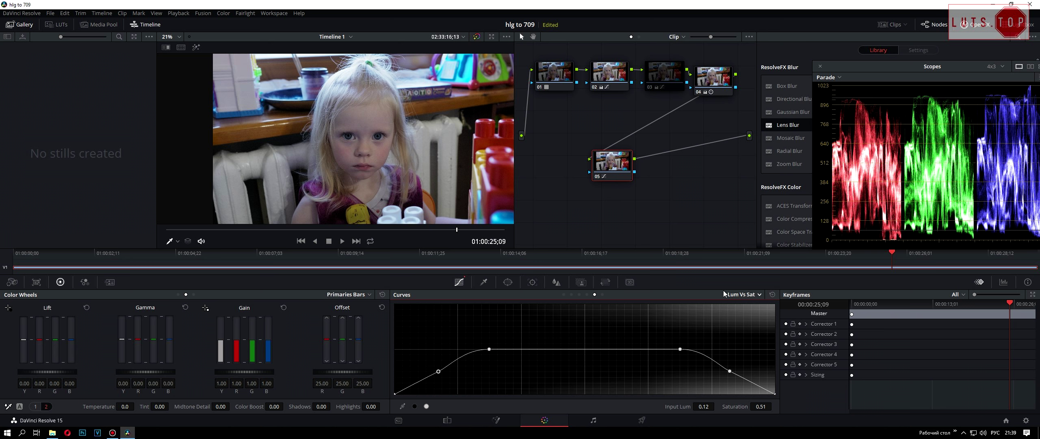
{"action": "scroll", "coordinate": [415, 153], "scroll_direction": "up", "scroll_amount": 2}
{"action": "scroll", "coordinate": [385, 120], "scroll_direction": "up", "scroll_amount": 2}
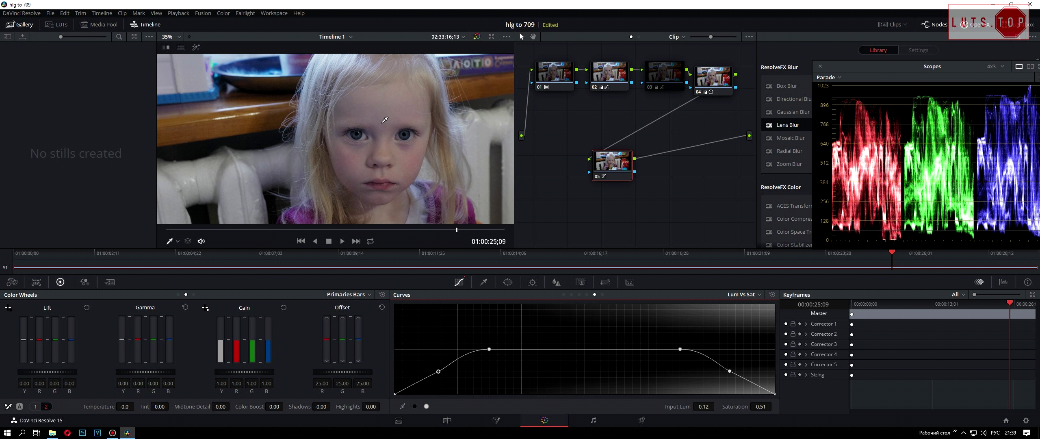
{"action": "scroll", "coordinate": [385, 120], "scroll_direction": "down", "scroll_amount": 1}
{"action": "scroll", "coordinate": [389, 110], "scroll_direction": "down", "scroll_amount": 1}
{"action": "scroll", "coordinate": [394, 102], "scroll_direction": "down", "scroll_amount": 1}
{"action": "scroll", "coordinate": [399, 93], "scroll_direction": "down", "scroll_amount": 1}
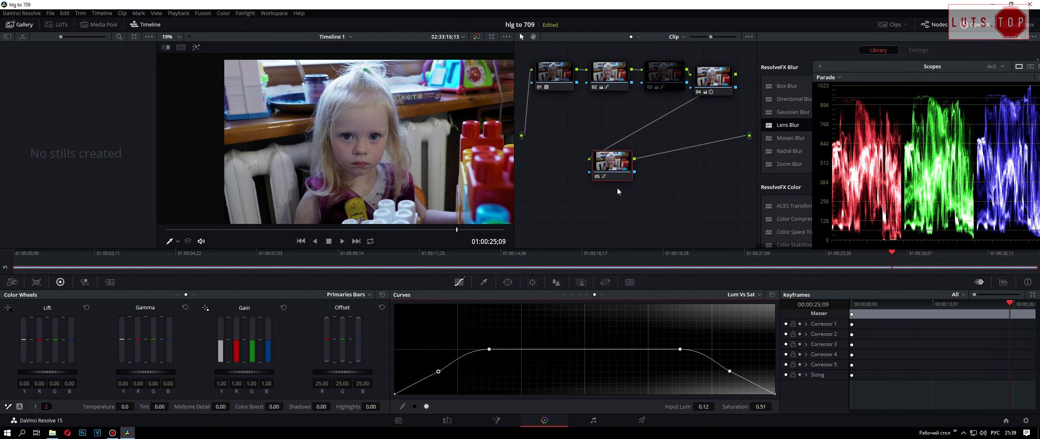
{"action": "left_click", "coordinate": [602, 294]}
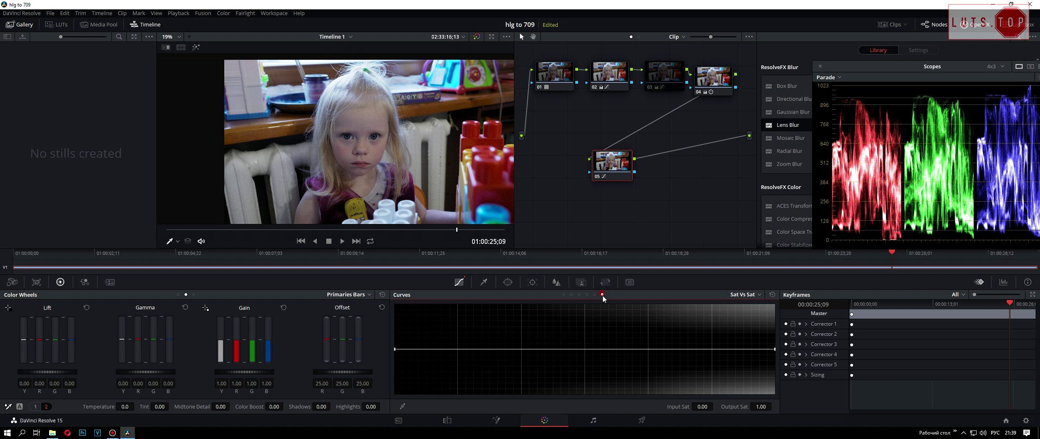
Sample the girl's face skin tone and raise its level on the Sat vs Sat curve.
{"action": "scroll", "coordinate": [390, 148], "scroll_direction": "up", "scroll_amount": 1}
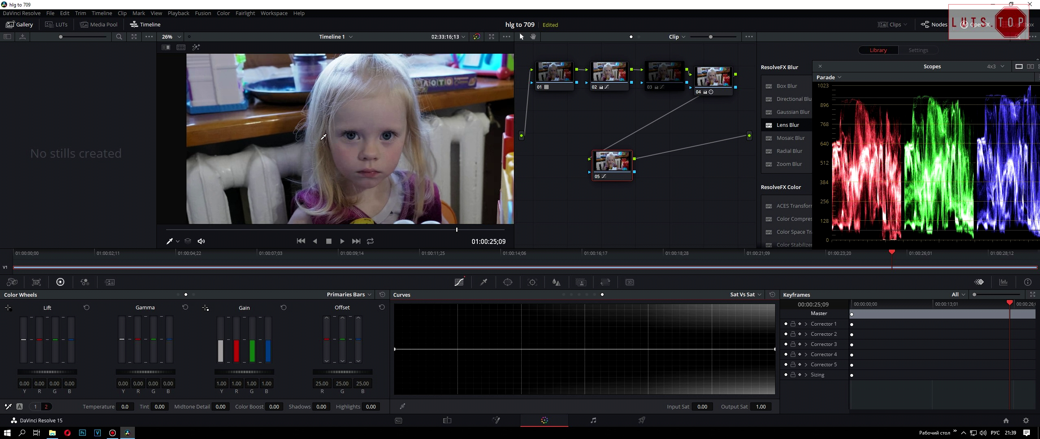
{"action": "scroll", "coordinate": [380, 151], "scroll_direction": "up", "scroll_amount": 2}
{"action": "scroll", "coordinate": [368, 157], "scroll_direction": "up", "scroll_amount": 2}
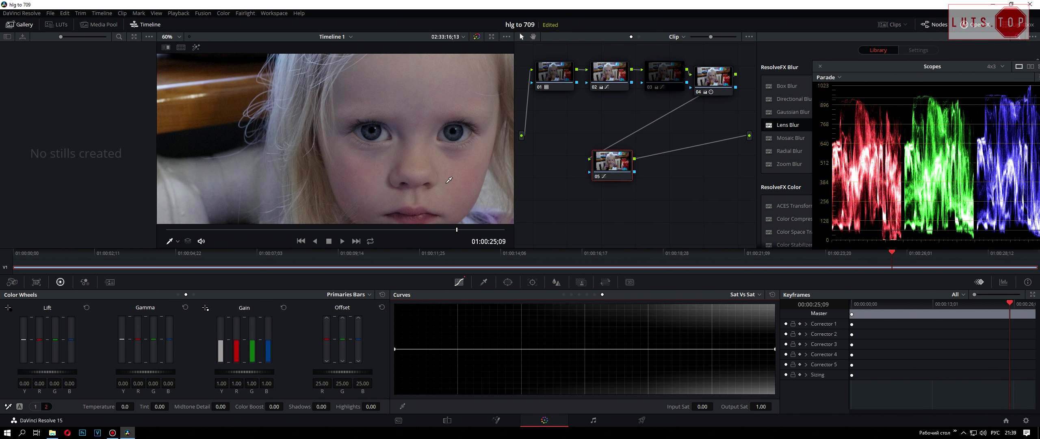
{"action": "left_click", "coordinate": [465, 180]}
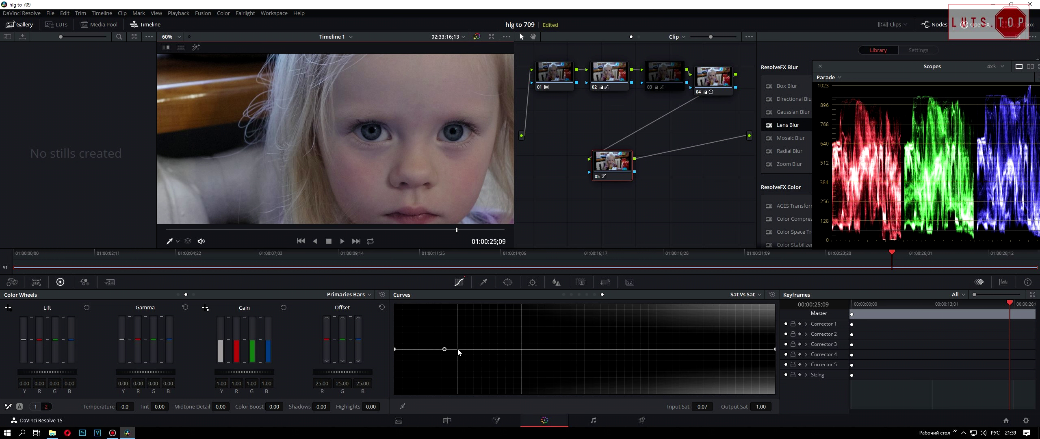
{"action": "mouse_move", "coordinate": [443, 350]}
{"action": "left_mouse_down"}
{"action": "mouse_move", "coordinate": [444, 338]}
{"action": "mouse_move", "coordinate": [478, 349]}
{"action": "left_mouse_up"}
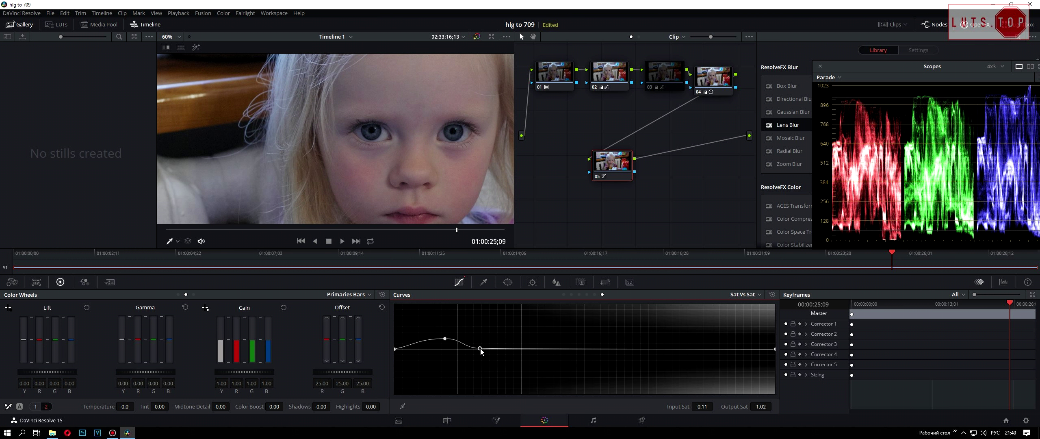
Add a low-saturation point at input 0.07 and lift it to about 1.20 output.
{"action": "key", "text": "shift+z"}
{"action": "left_click", "coordinate": [413, 348]}
{"action": "left_click_drag", "start_coordinate": [413, 347], "coordinate": [448, 344]}
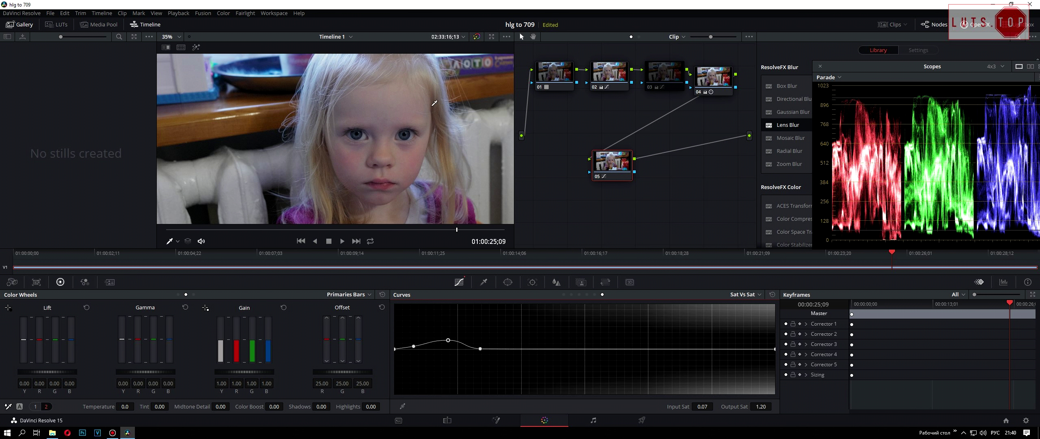
{"action": "scroll", "coordinate": [434, 103], "scroll_direction": "down", "scroll_amount": 3}
{"action": "scroll", "coordinate": [434, 134], "scroll_direction": "down", "scroll_amount": 2}
{"action": "scroll", "coordinate": [371, 136], "scroll_direction": "up", "scroll_amount": 2}
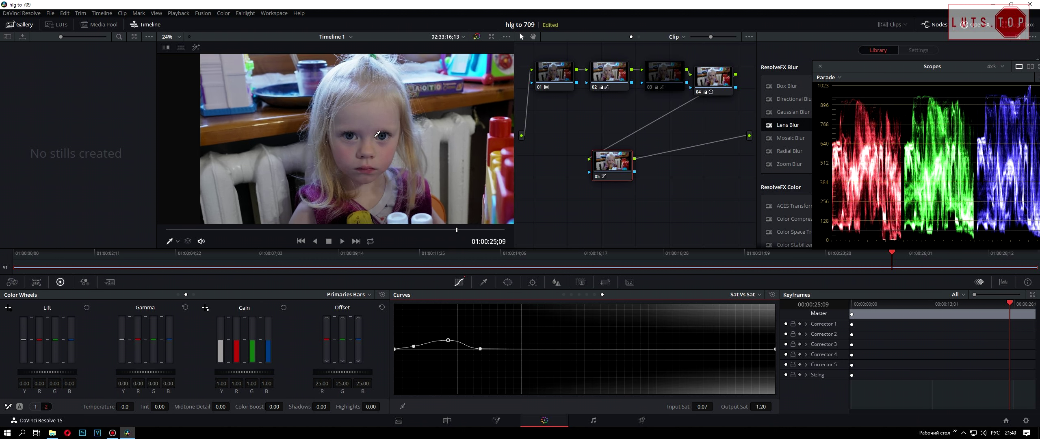
{"action": "scroll", "coordinate": [398, 135], "scroll_direction": "up", "scroll_amount": 2}
{"action": "scroll", "coordinate": [430, 134], "scroll_direction": "up", "scroll_amount": 2}
{"action": "scroll", "coordinate": [430, 136], "scroll_direction": "down", "scroll_amount": 2}
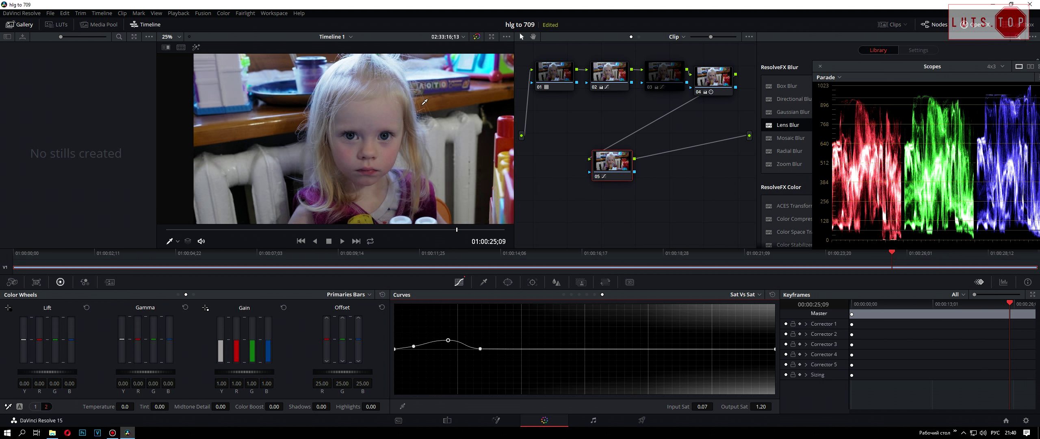
{"action": "scroll", "coordinate": [429, 136], "scroll_direction": "down", "scroll_amount": 2}
{"action": "scroll", "coordinate": [429, 137], "scroll_direction": "down", "scroll_amount": 1}
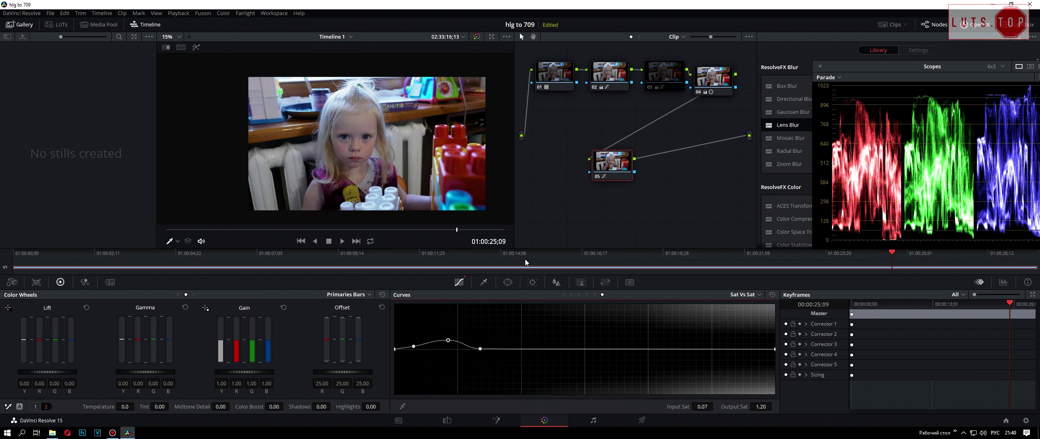